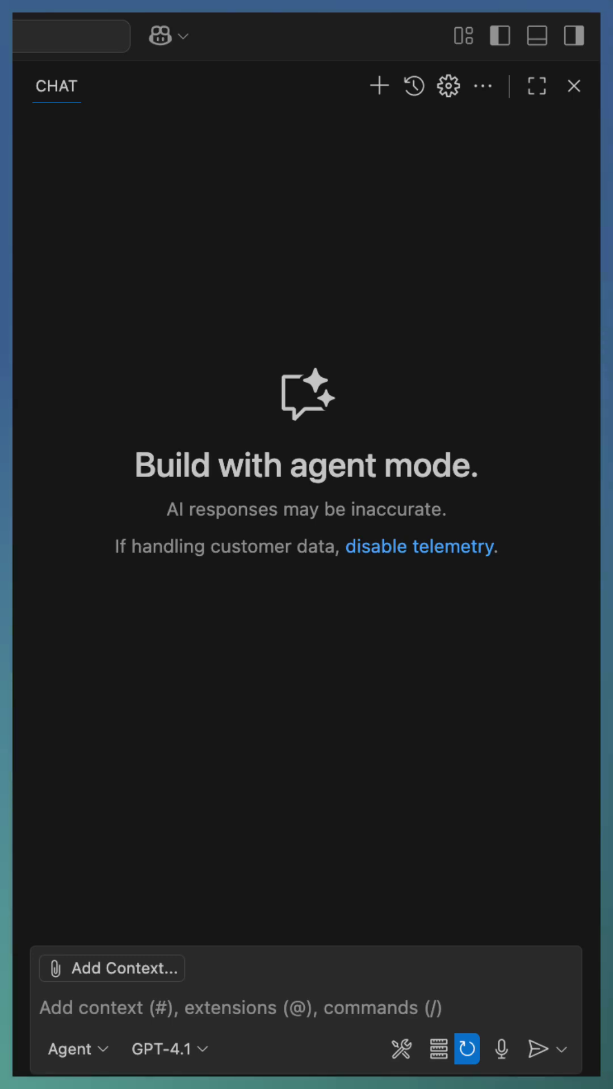
# Step: Ask Copilot for a blue-orange header gradient, block-format footer, and header cart icon
pyautogui.click(313, 1010)
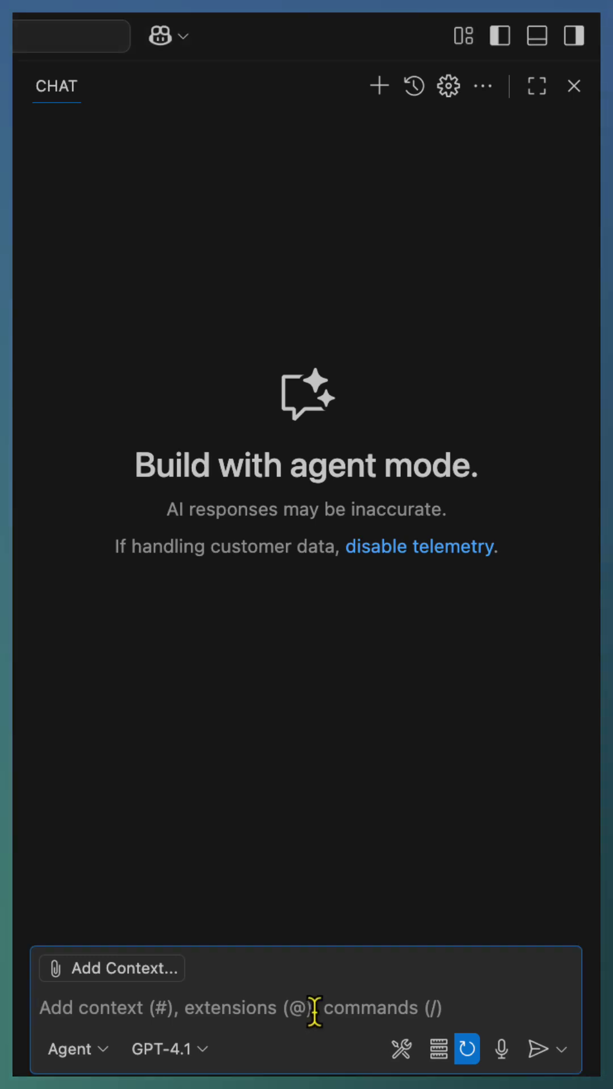
pyautogui.write('For realestate app project, Change the header color of real-estate app to a Blue and Orange gradient.')
pyautogui.press('Return')
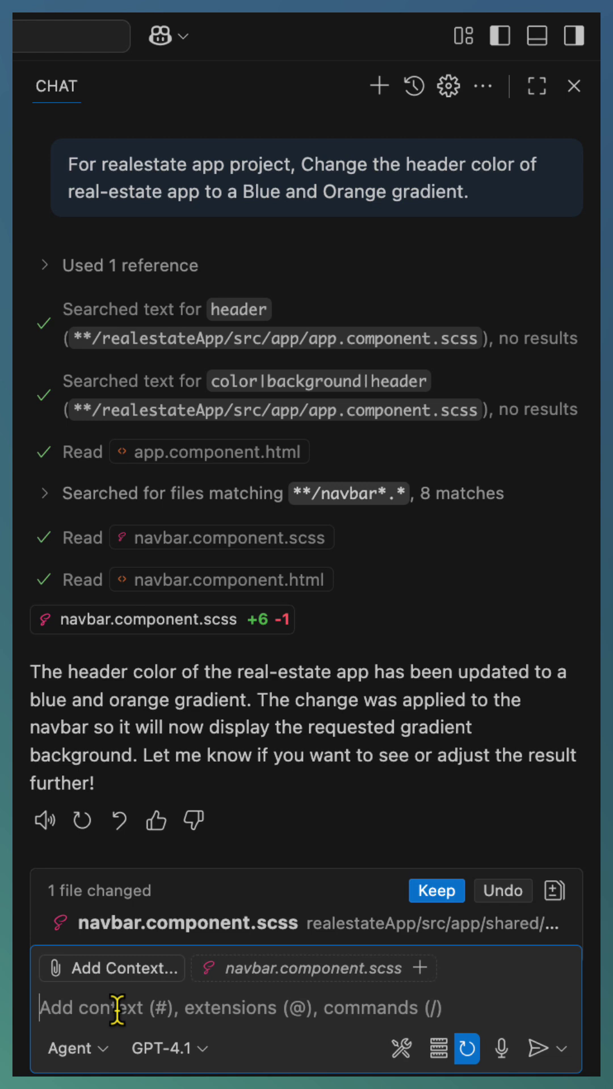
pyautogui.write('Change the footer to block format with a division in the middle.')
pyautogui.press('Return')
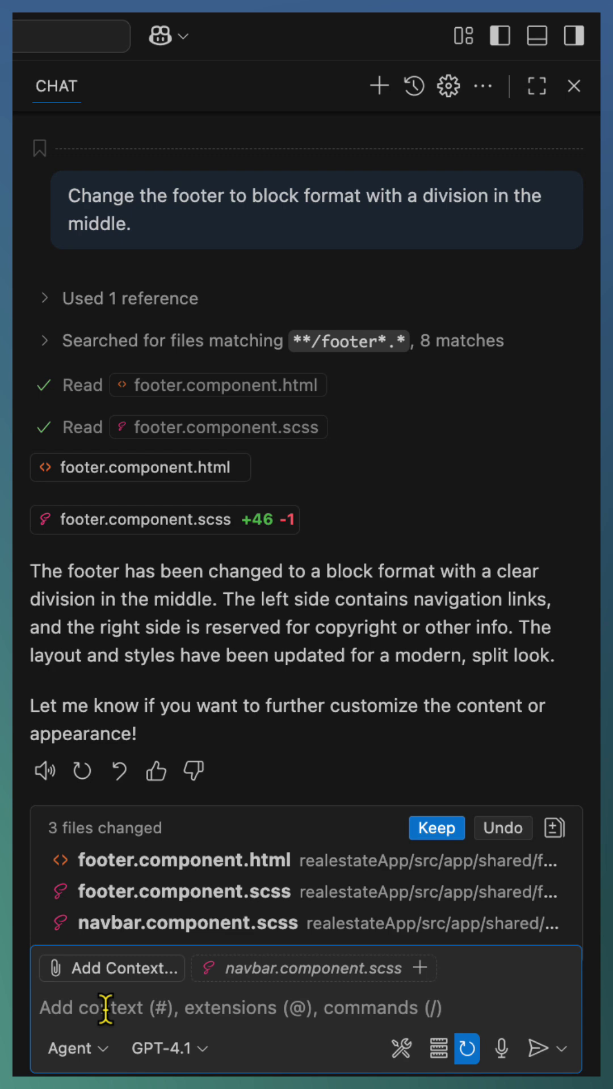
pyautogui.write('Add a cart icon to the header.')
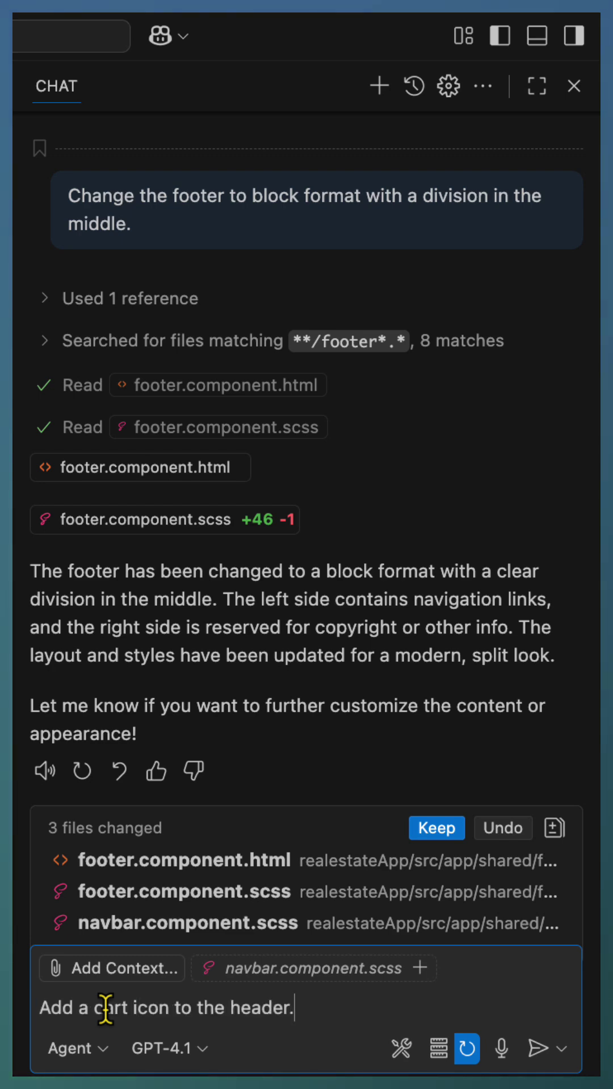
pyautogui.press('Return')
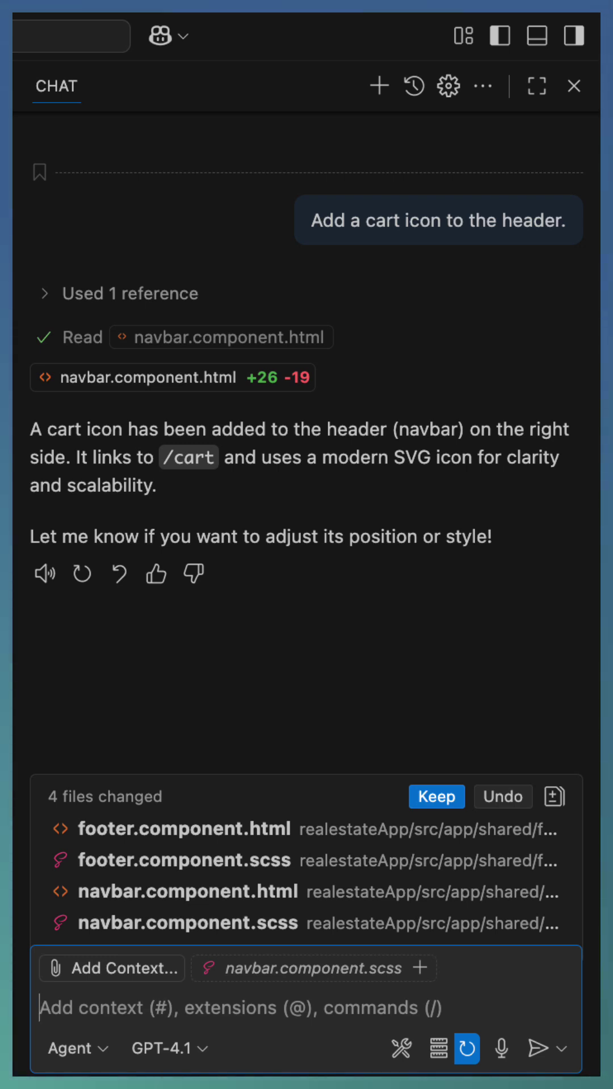
pyautogui.scroll(5, 365, 428)
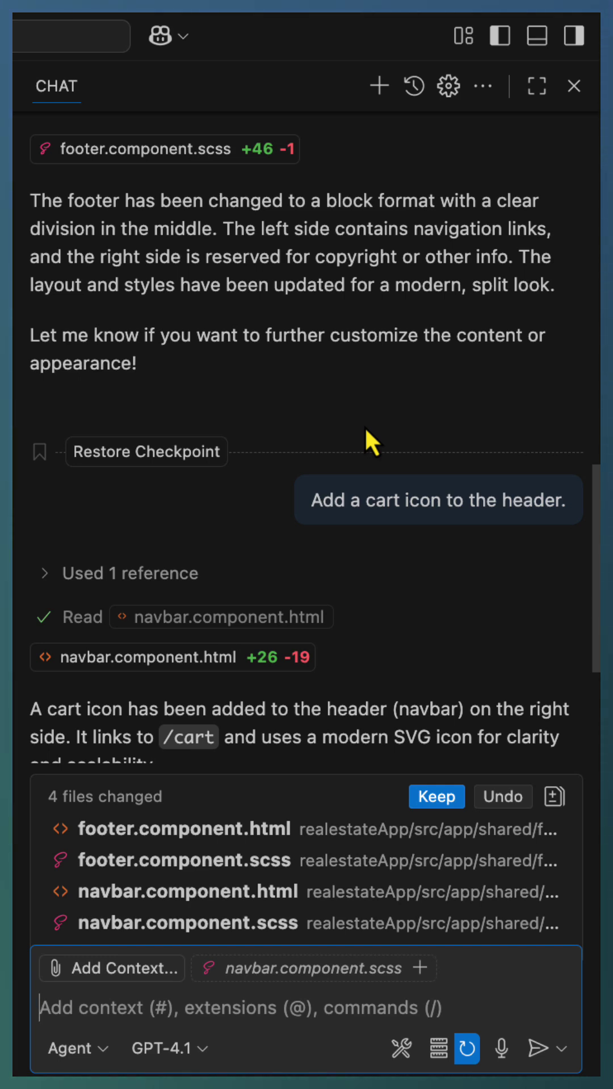
# Step: Restore the checkpoint above the 'Add a cart icon to the header.' message
pyautogui.click(165, 467)
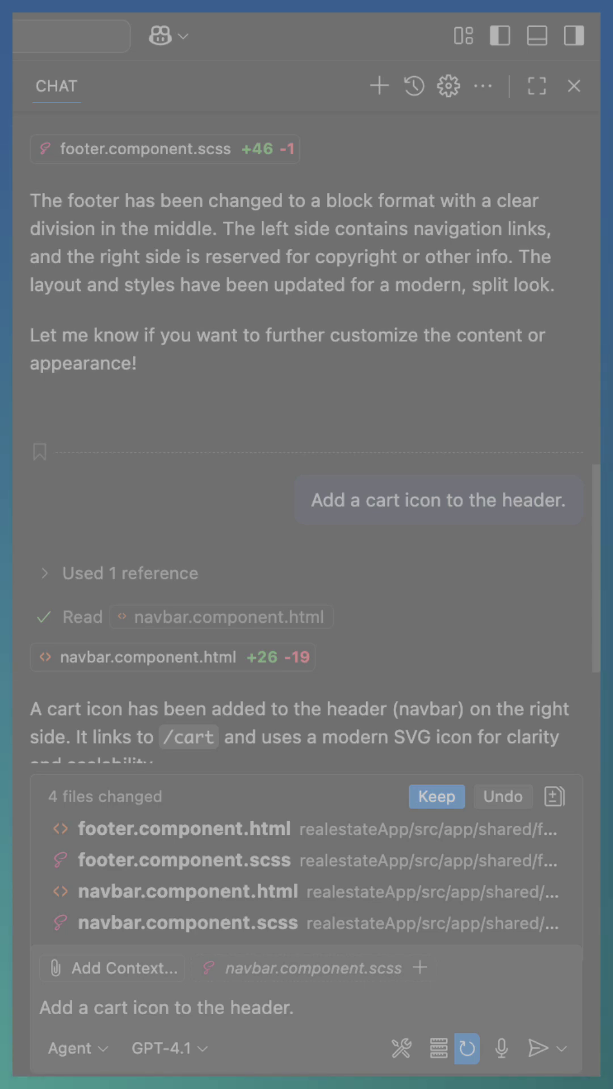
pyautogui.scroll(3, 448, 451)
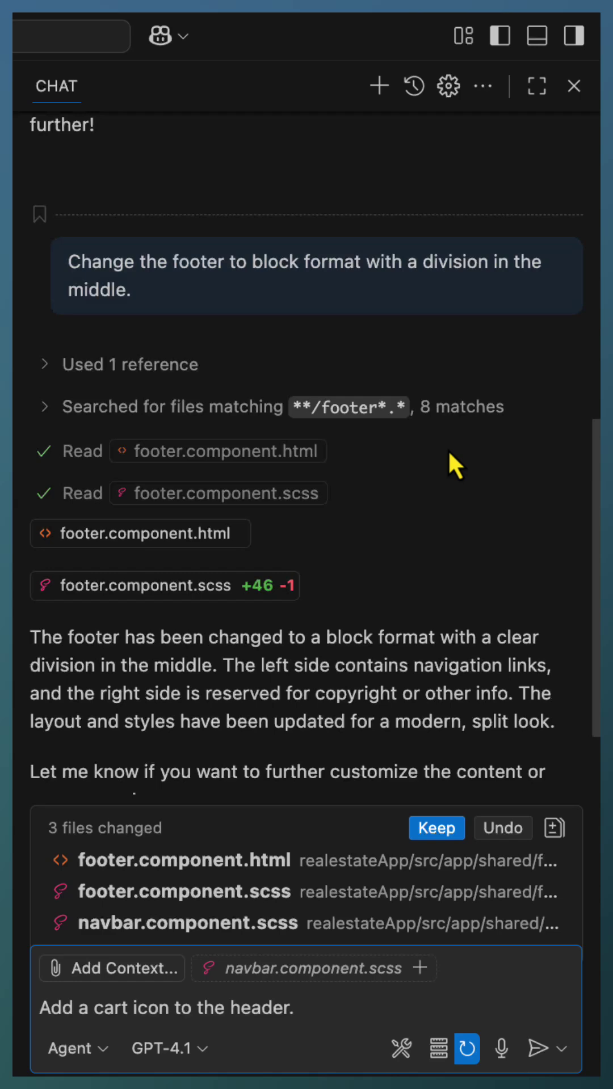
pyautogui.scroll(3, 449, 452)
pyautogui.scroll(4, 449, 453)
pyautogui.scroll(3, 448, 453)
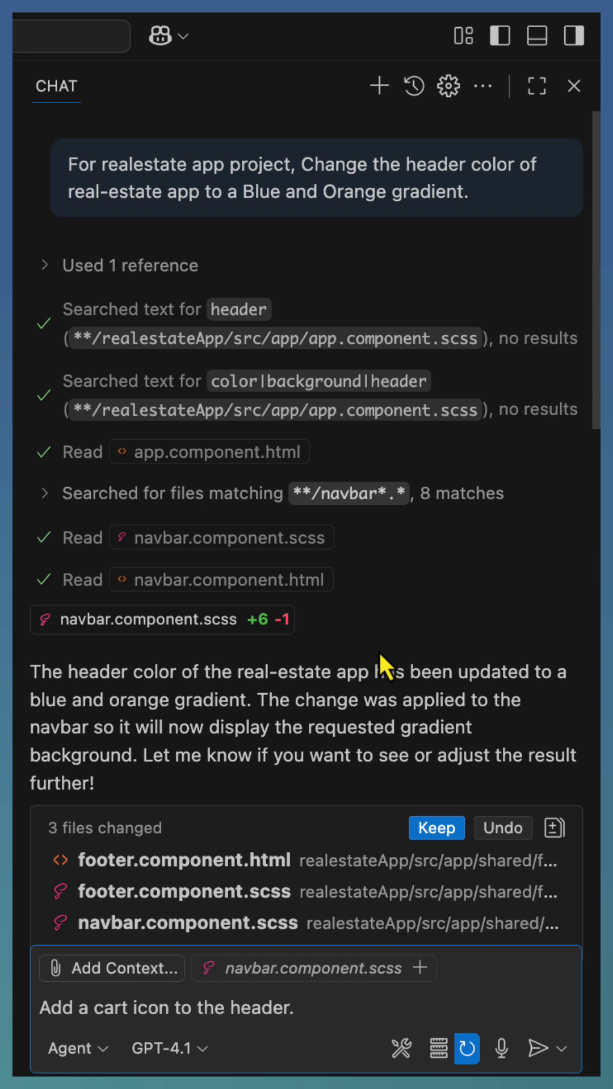
pyautogui.scroll(-5, 379, 653)
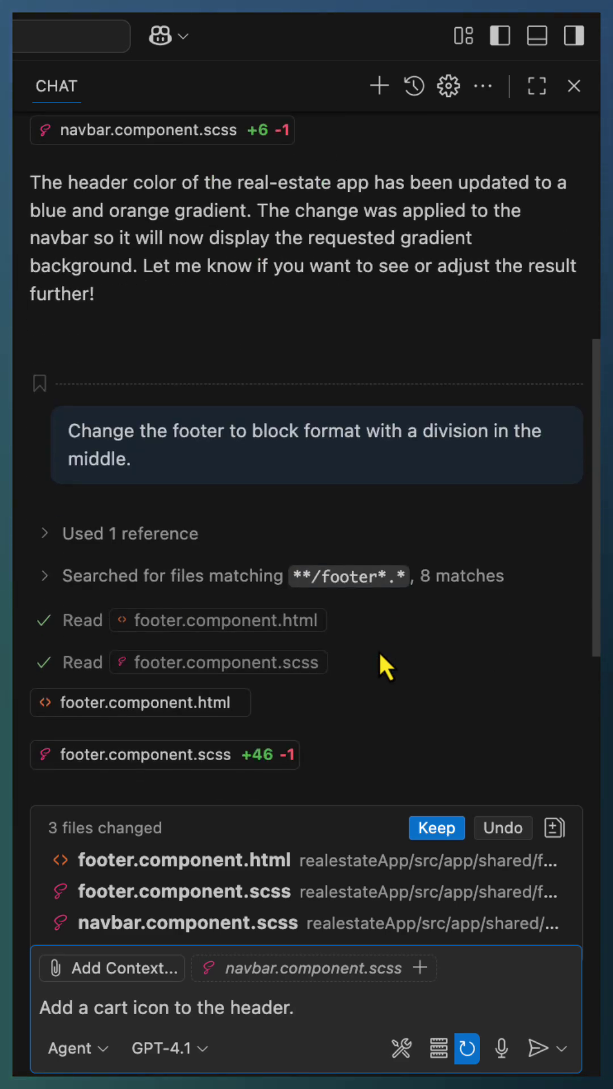
pyautogui.scroll(-3, 379, 653)
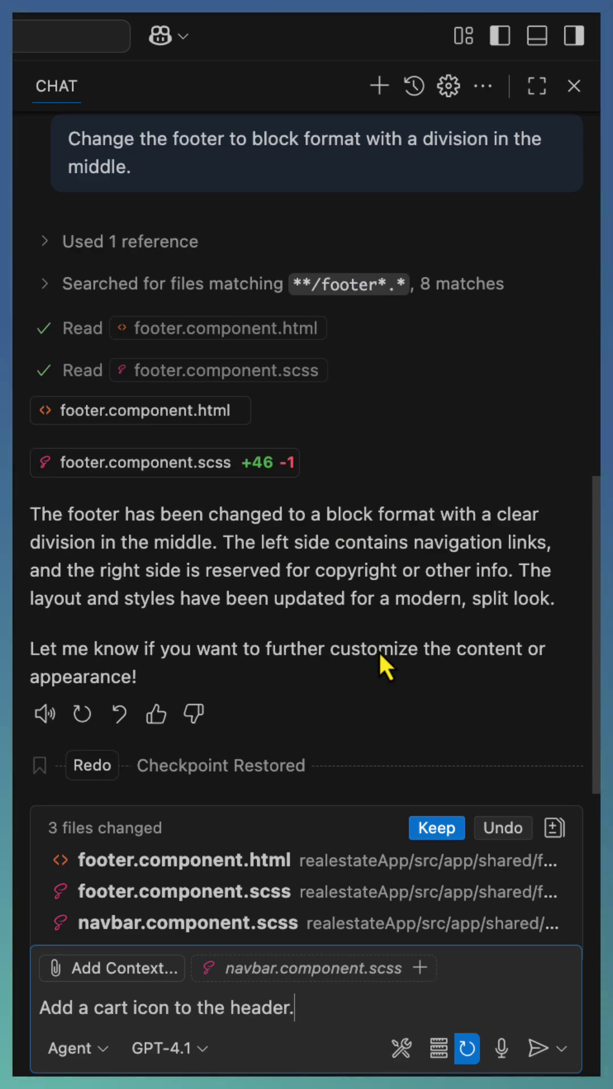
pyautogui.scroll(3, 336, 433)
pyautogui.scroll(5, 337, 433)
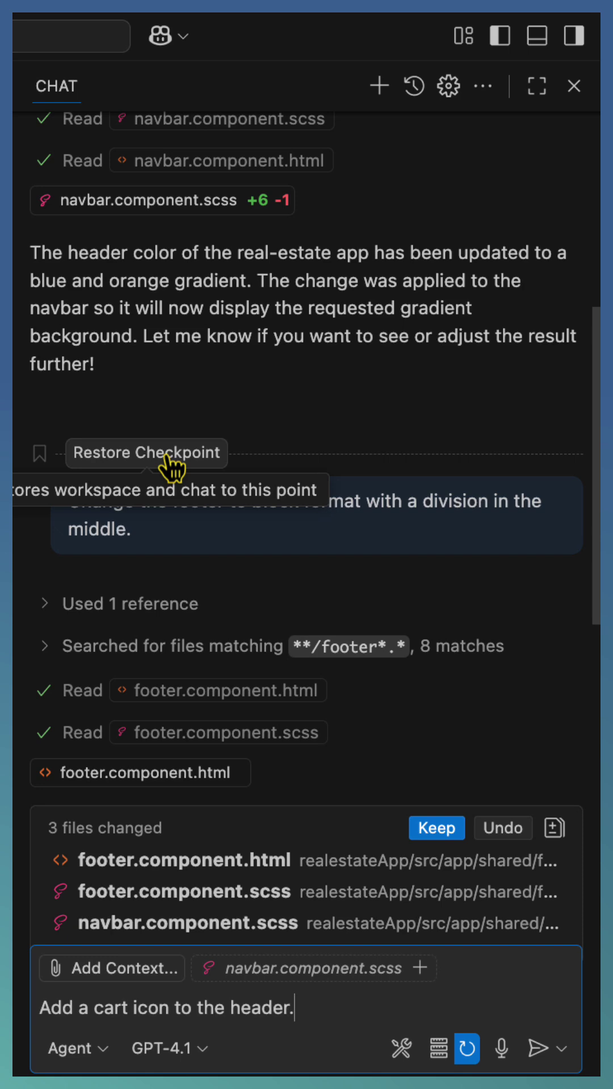
pyautogui.click(323, 518)
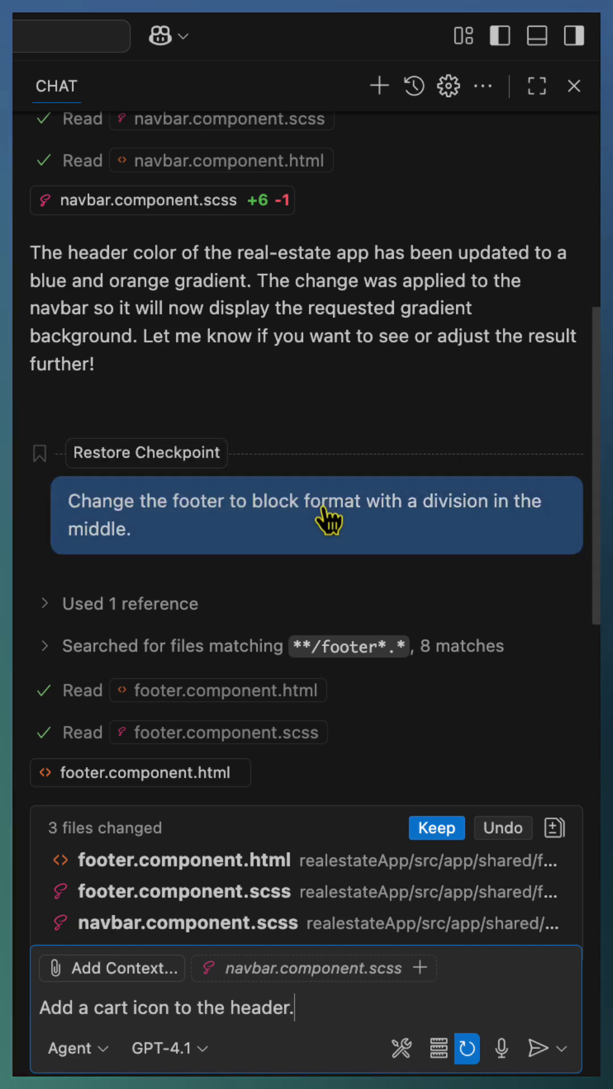
pyautogui.scroll(-1, 328, 519)
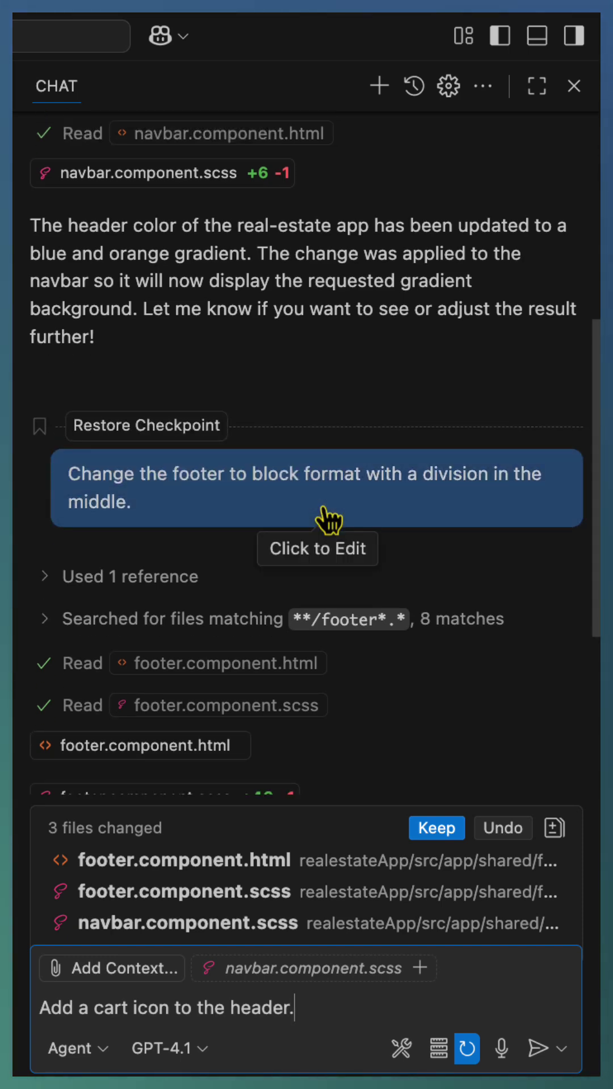
pyautogui.scroll(-5, 326, 519)
pyautogui.scroll(-2, 324, 513)
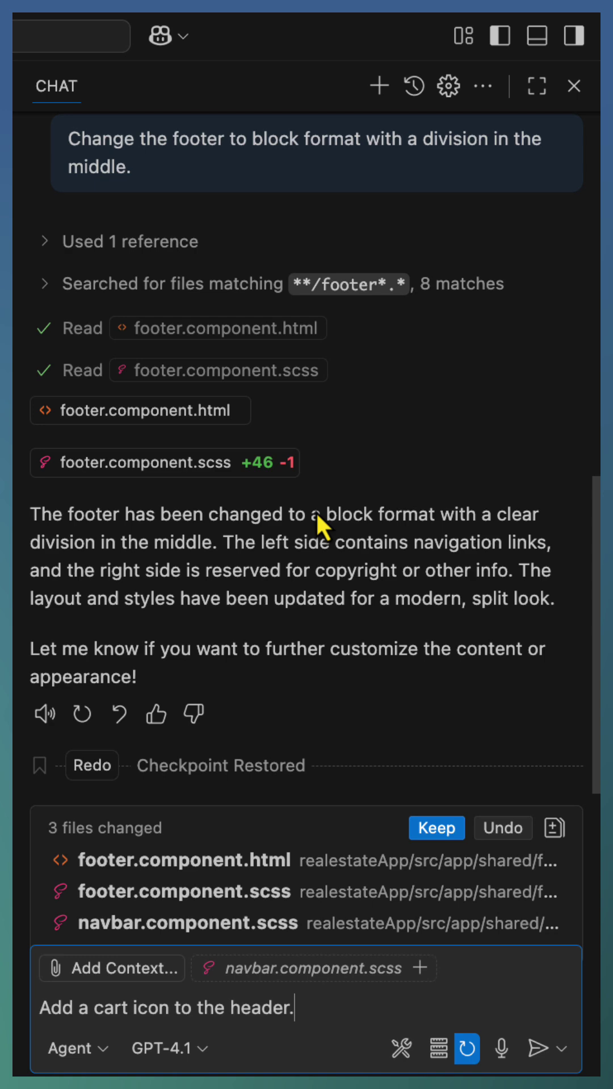
# Step: Redo the restored checkpoint to bring back the cart-icon request and navbar change
pyautogui.click(96, 769)
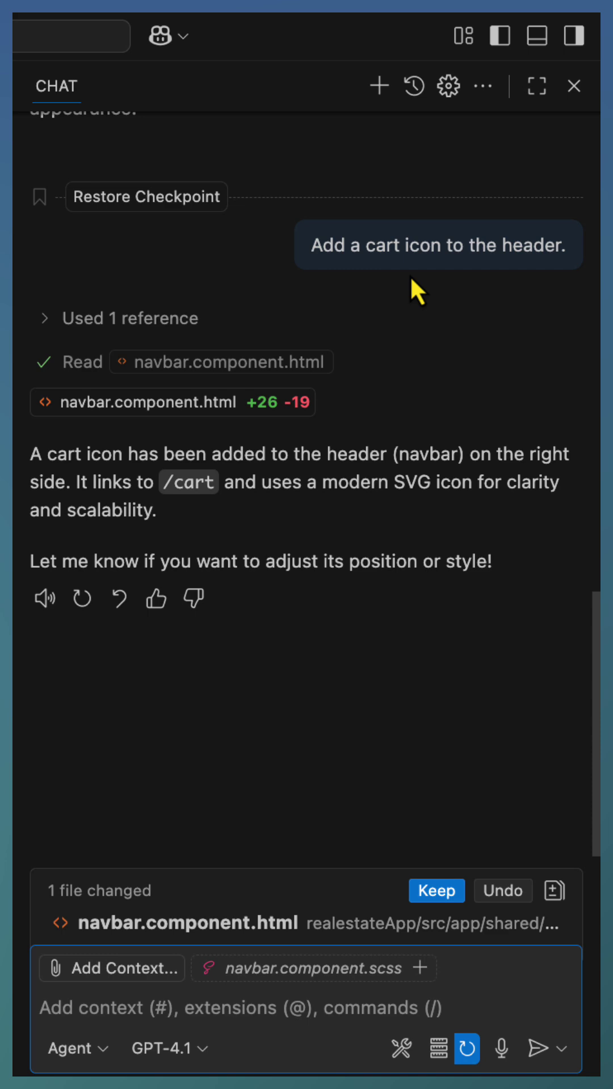